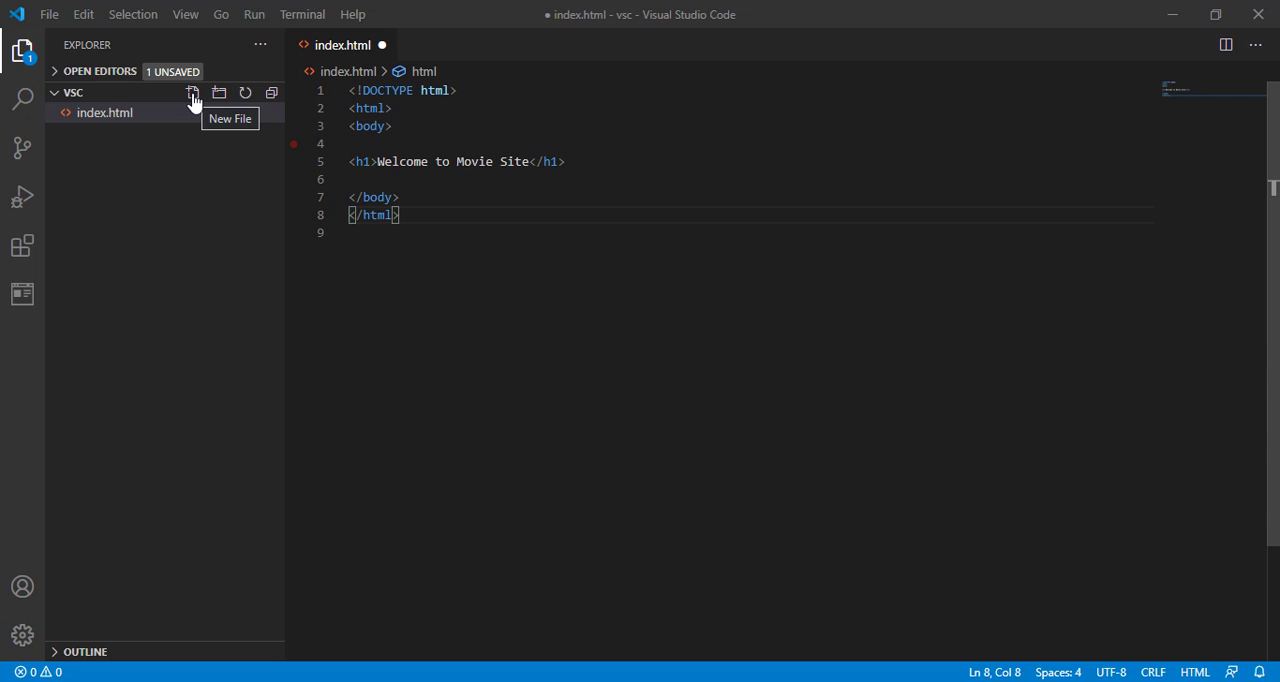
Create an empty file named stlyes.css beside index.html and view its tab
{"action": "left_click", "coordinate": [193, 93]}
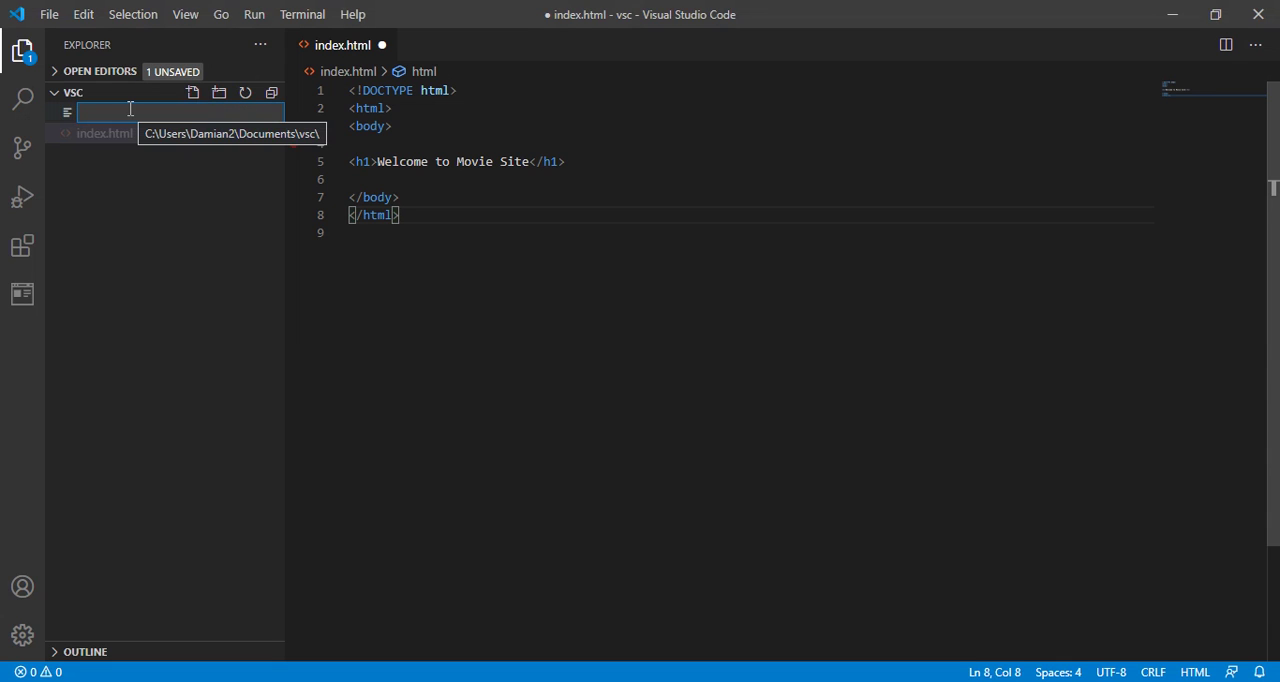
{"action": "type", "text": "stl"}
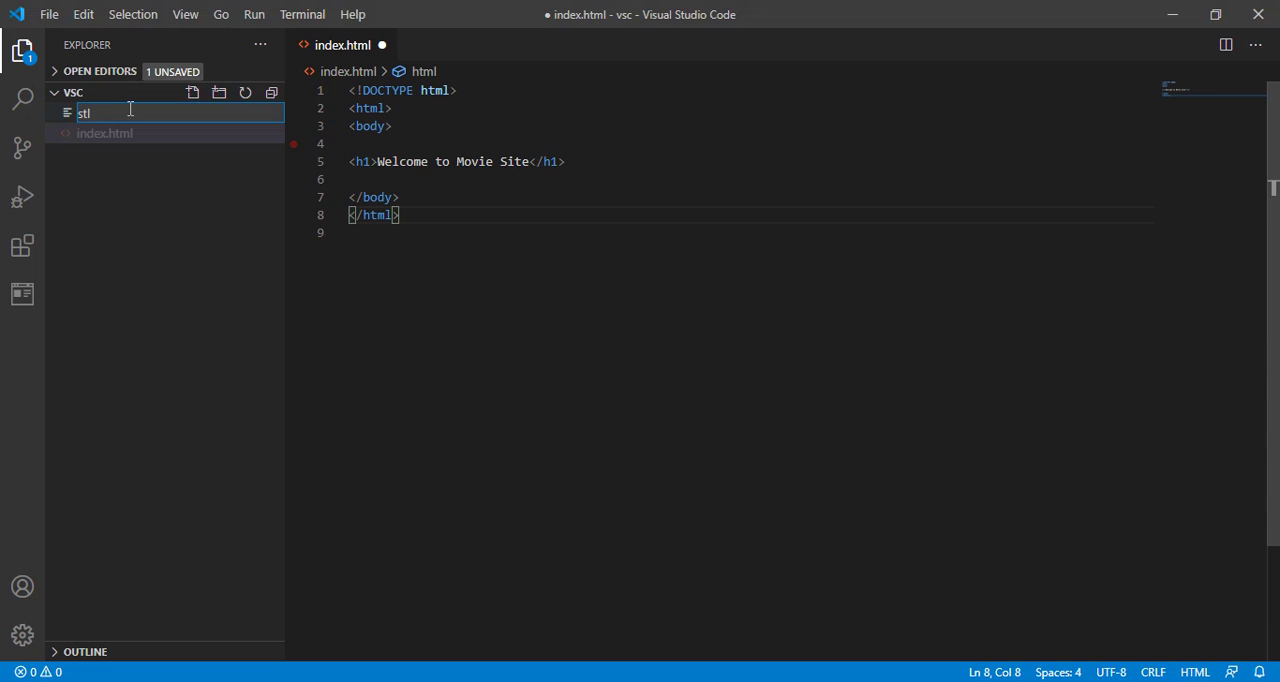
{"action": "type", "text": "yes.css"}
{"action": "key", "text": "Return"}
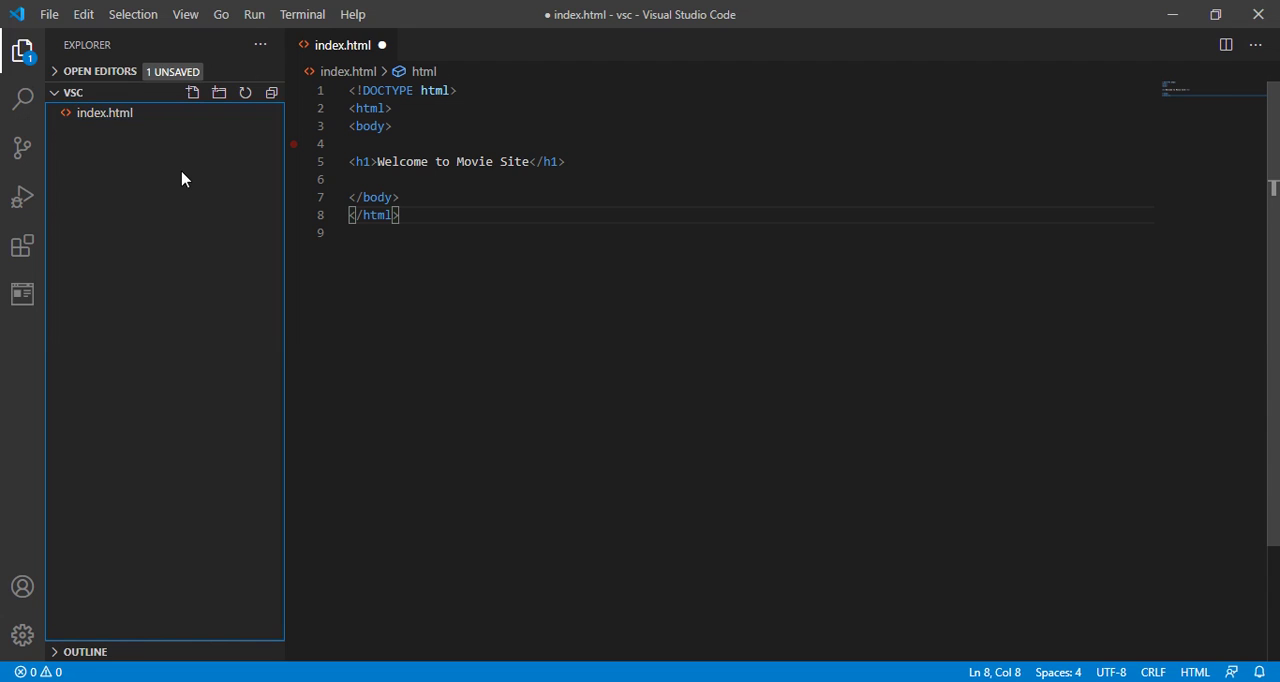
{"action": "left_click", "coordinate": [98, 138]}
{"action": "type", "text": "stlyes.css"}
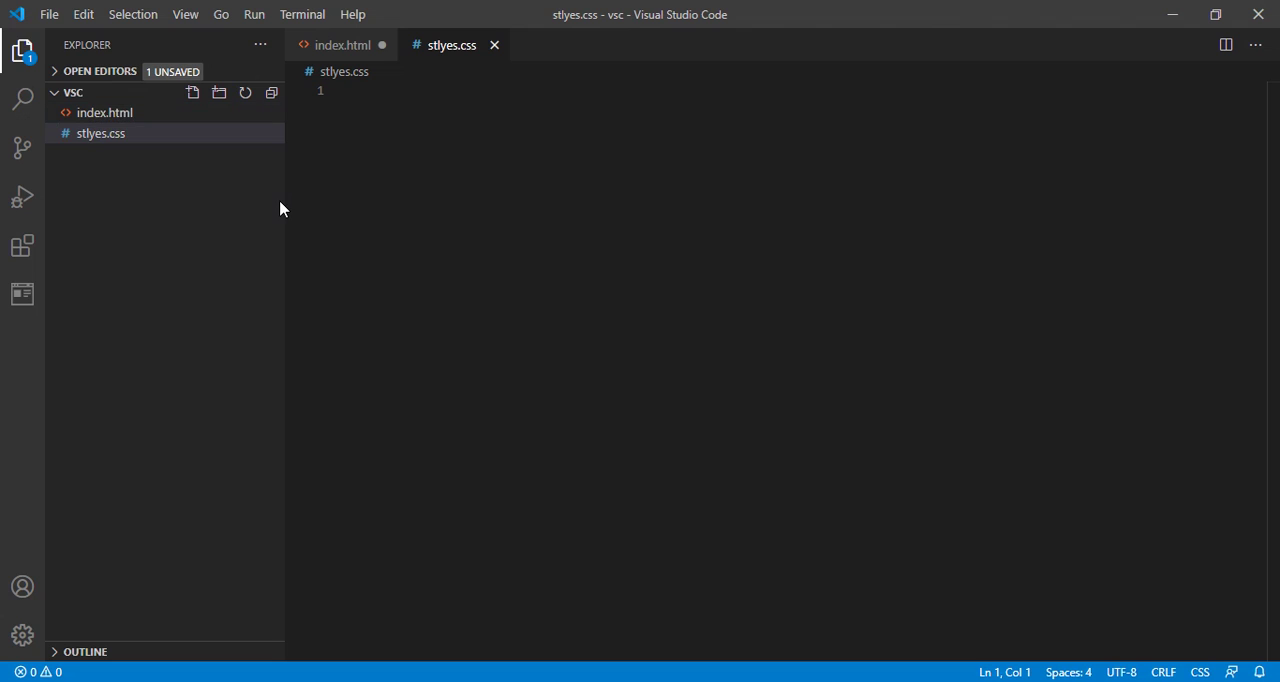
Create a new empty file named app.js in the project folder
{"action": "left_click", "coordinate": [192, 93]}
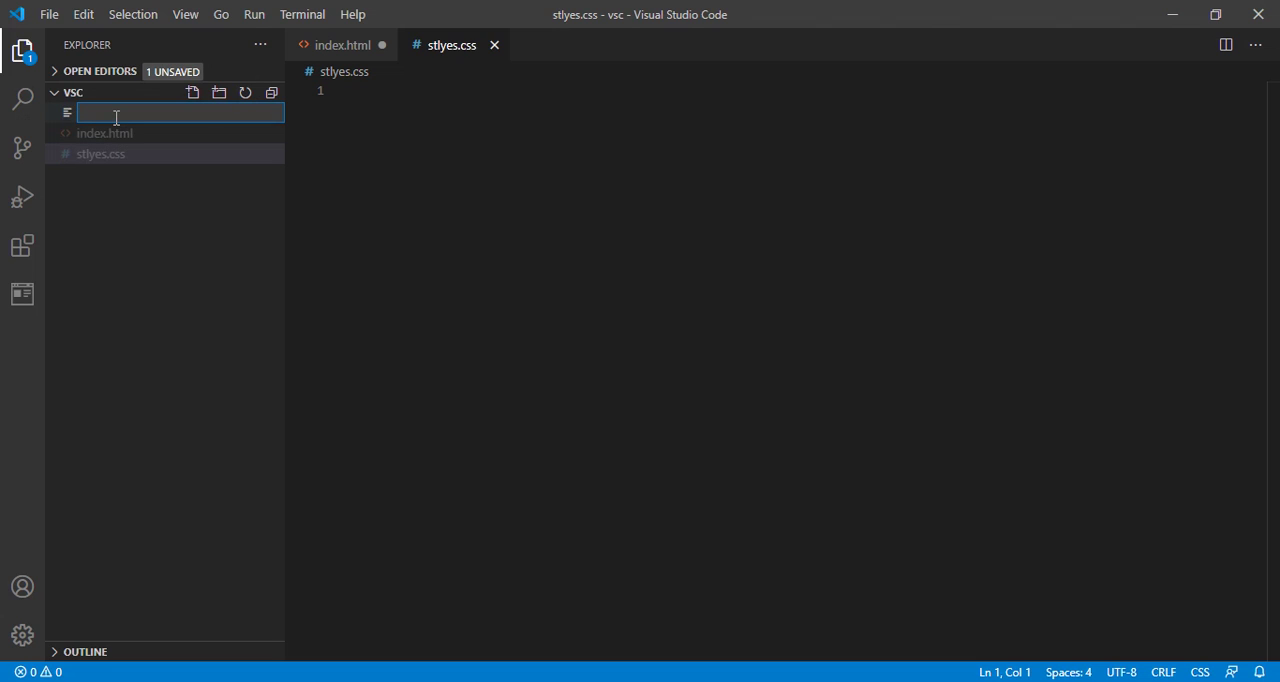
{"action": "type", "text": "app"}
{"action": "type", "text": ".js"}
{"action": "key", "text": "Return"}
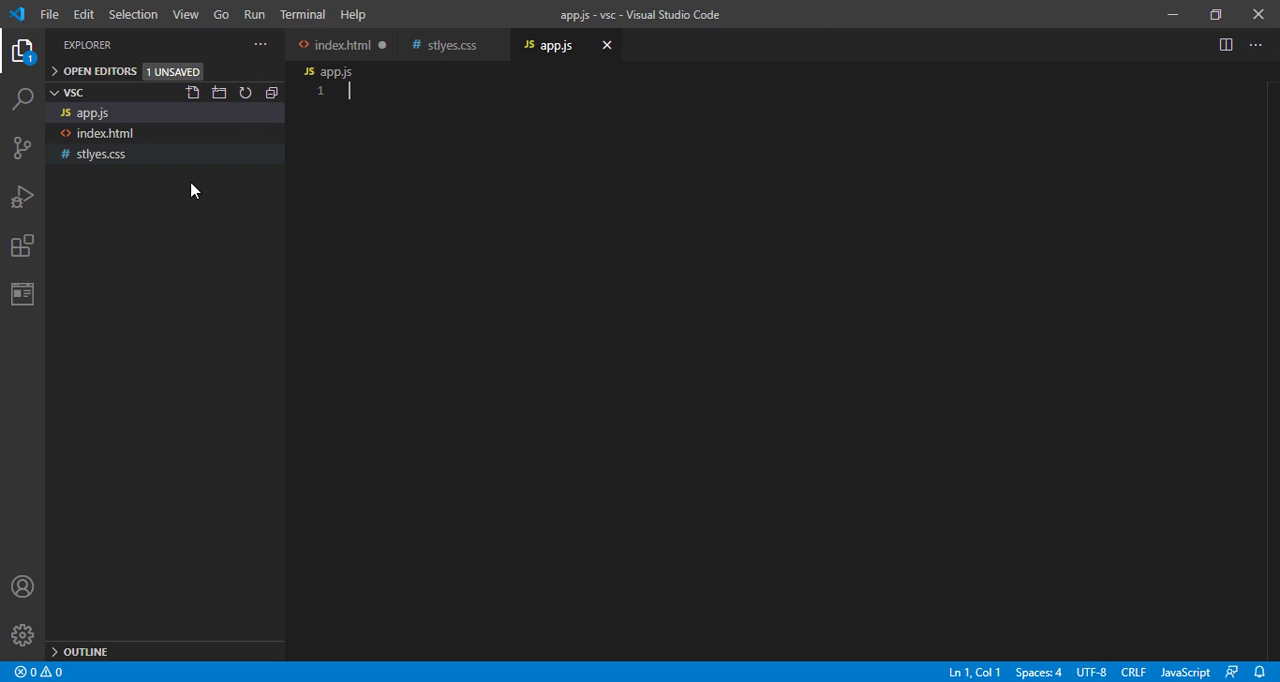
Cycle through the index.html, stlyes.css and app.js tabs, ending on index.html
{"action": "left_click", "coordinate": [343, 45]}
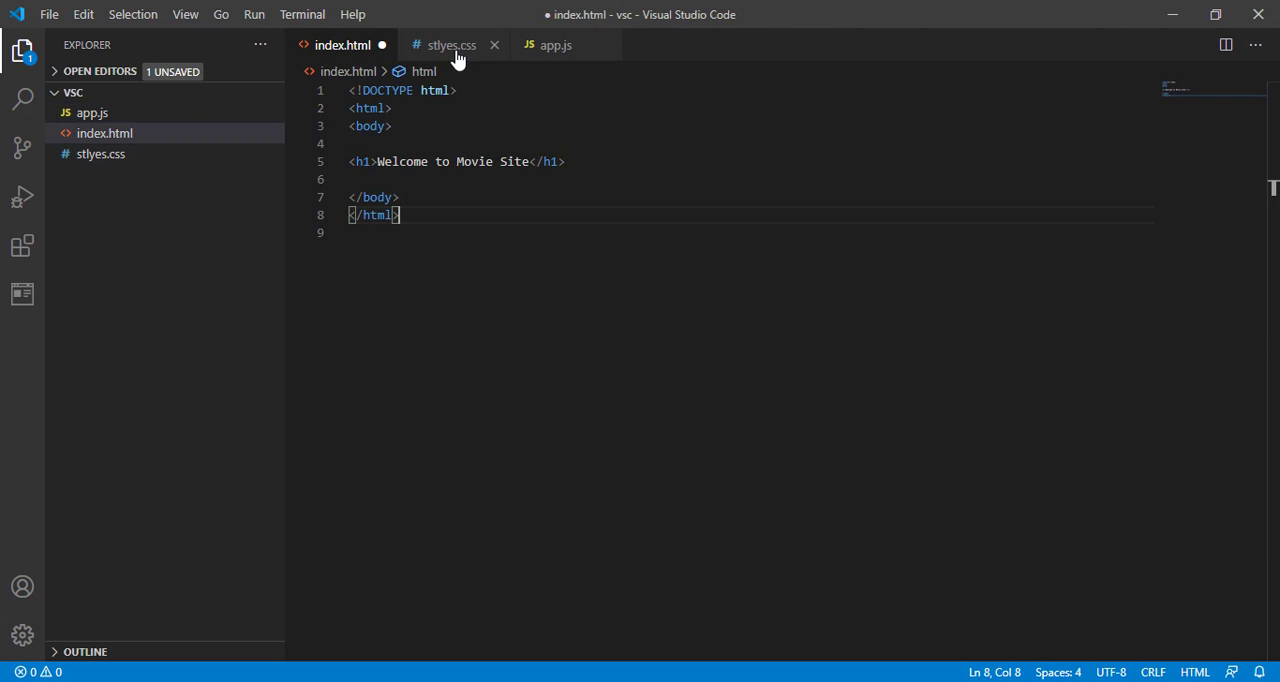
{"action": "left_click", "coordinate": [452, 45]}
{"action": "left_click", "coordinate": [572, 45]}
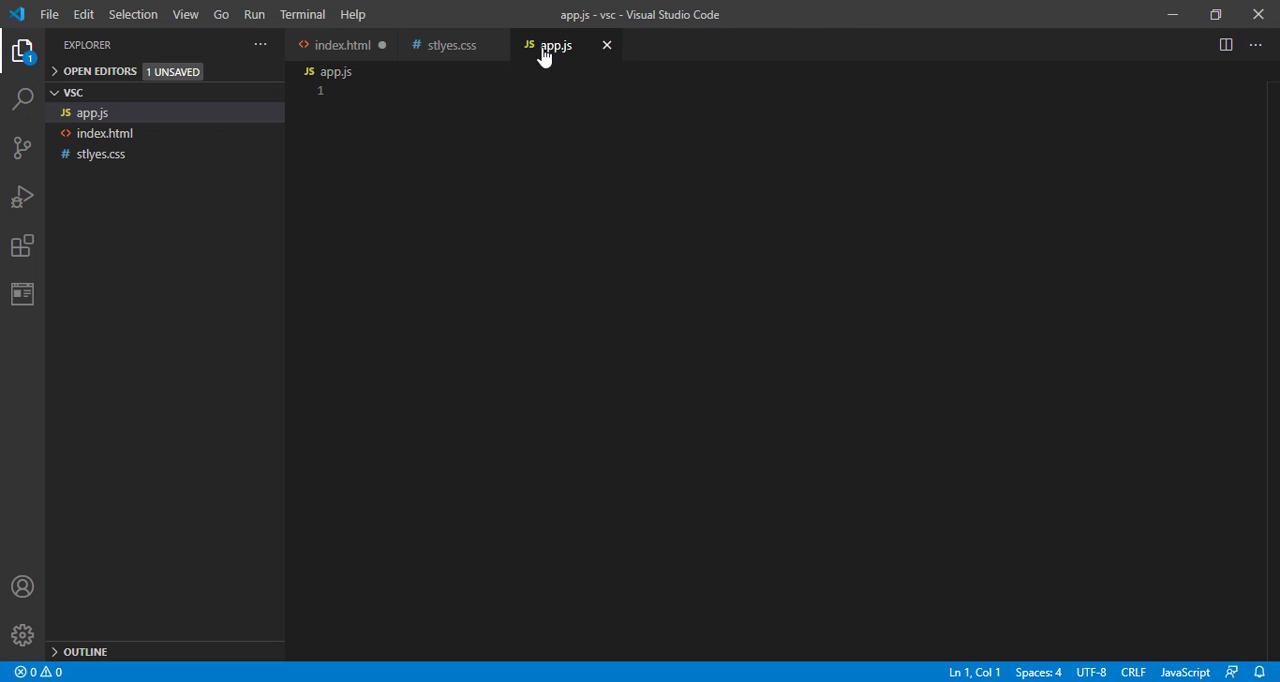
{"action": "left_click", "coordinate": [452, 45]}
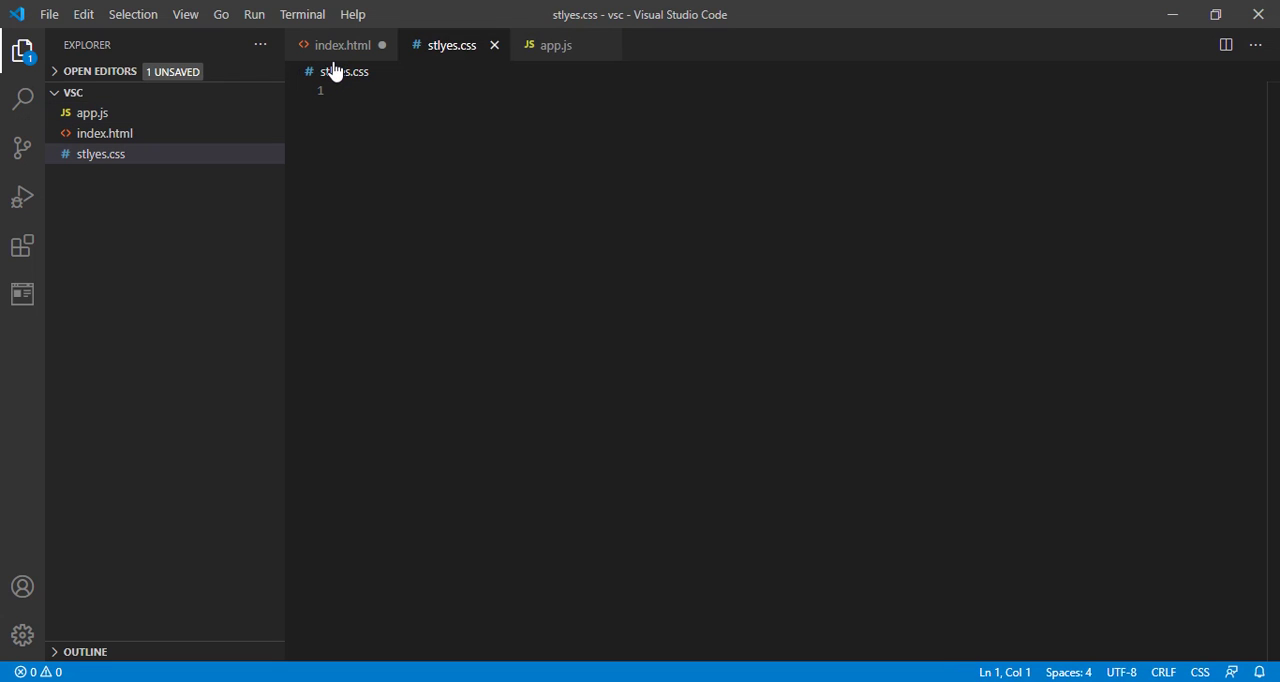
{"action": "left_click", "coordinate": [342, 45]}
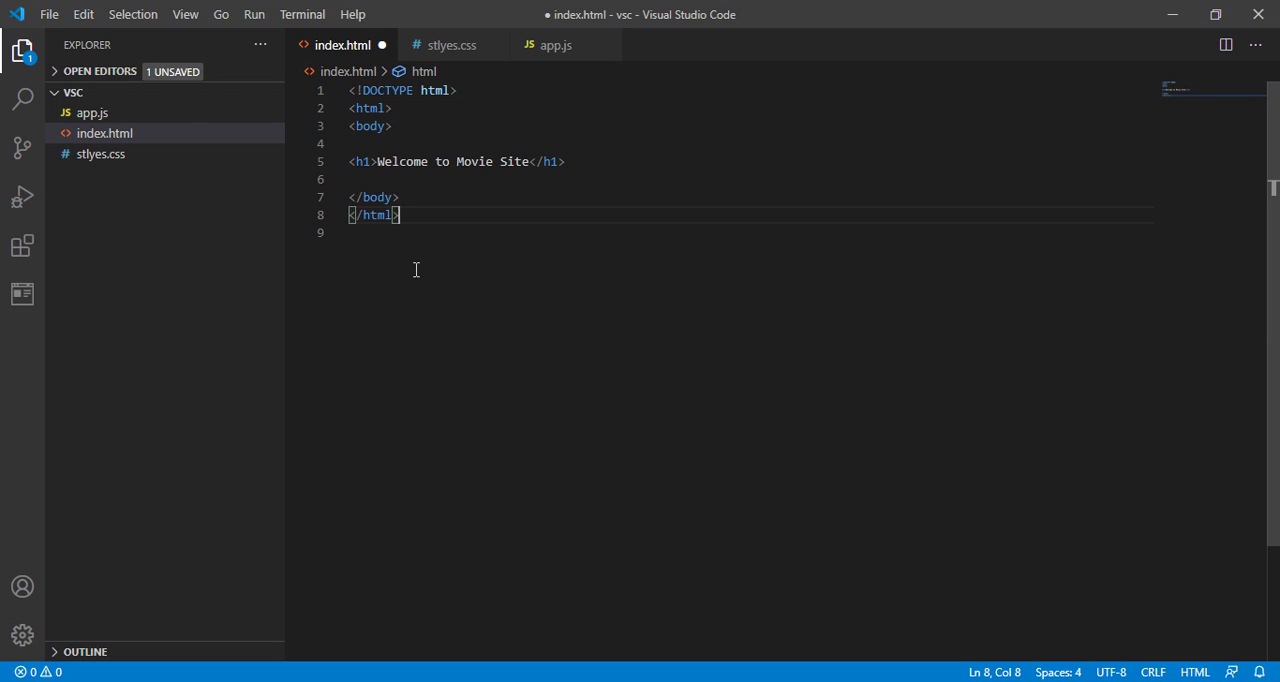
{"action": "mouse_move", "coordinate": [238, 205]}
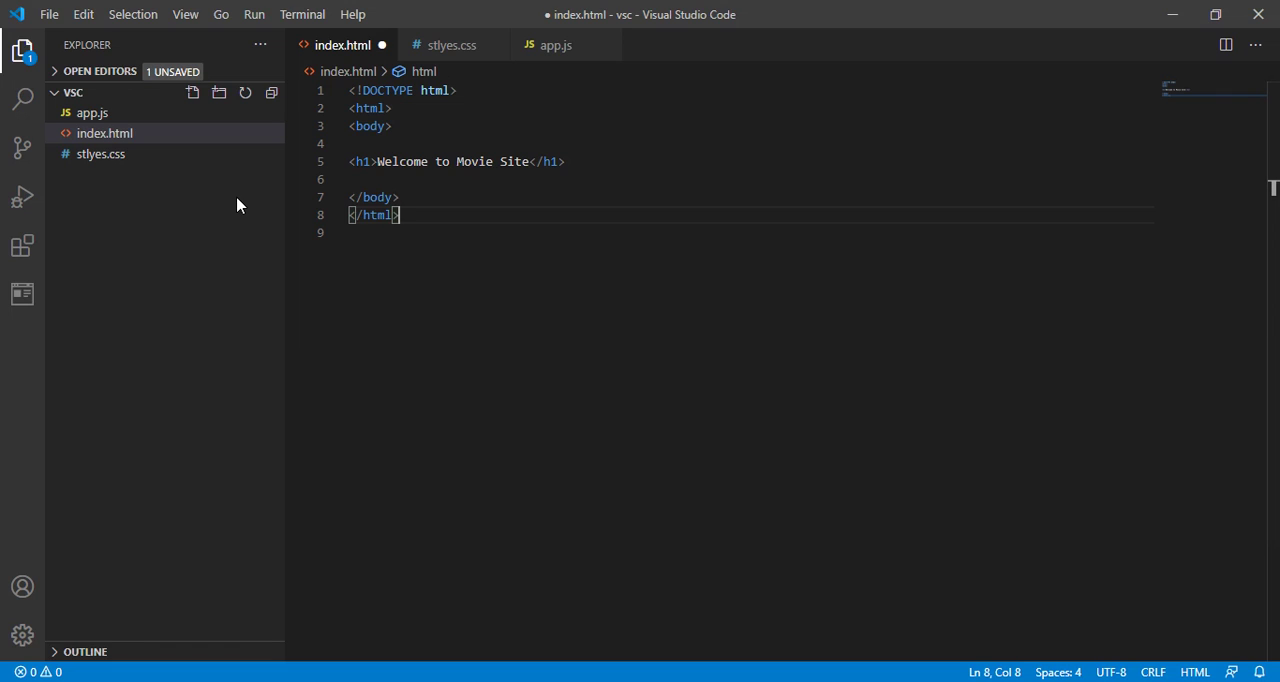
Split the editor right and close app.js in the left pane
{"action": "left_click", "coordinate": [1226, 45]}
{"action": "left_click", "coordinate": [1226, 47]}
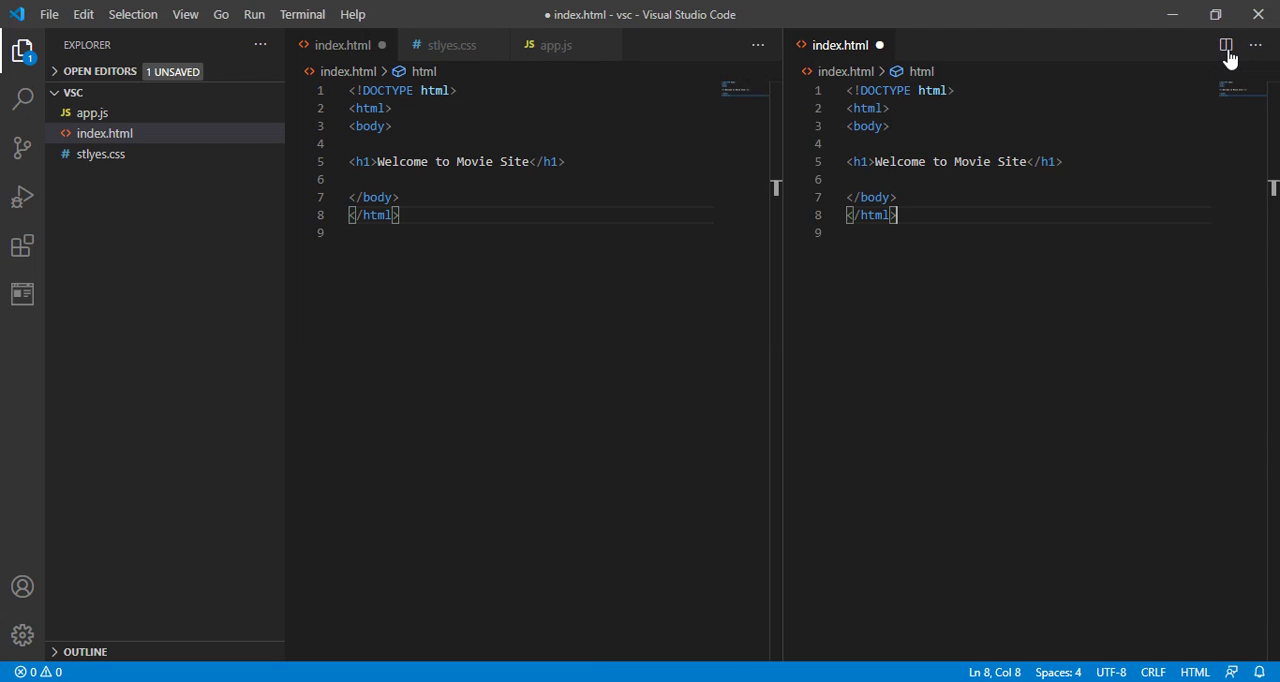
{"action": "left_click", "coordinate": [603, 45]}
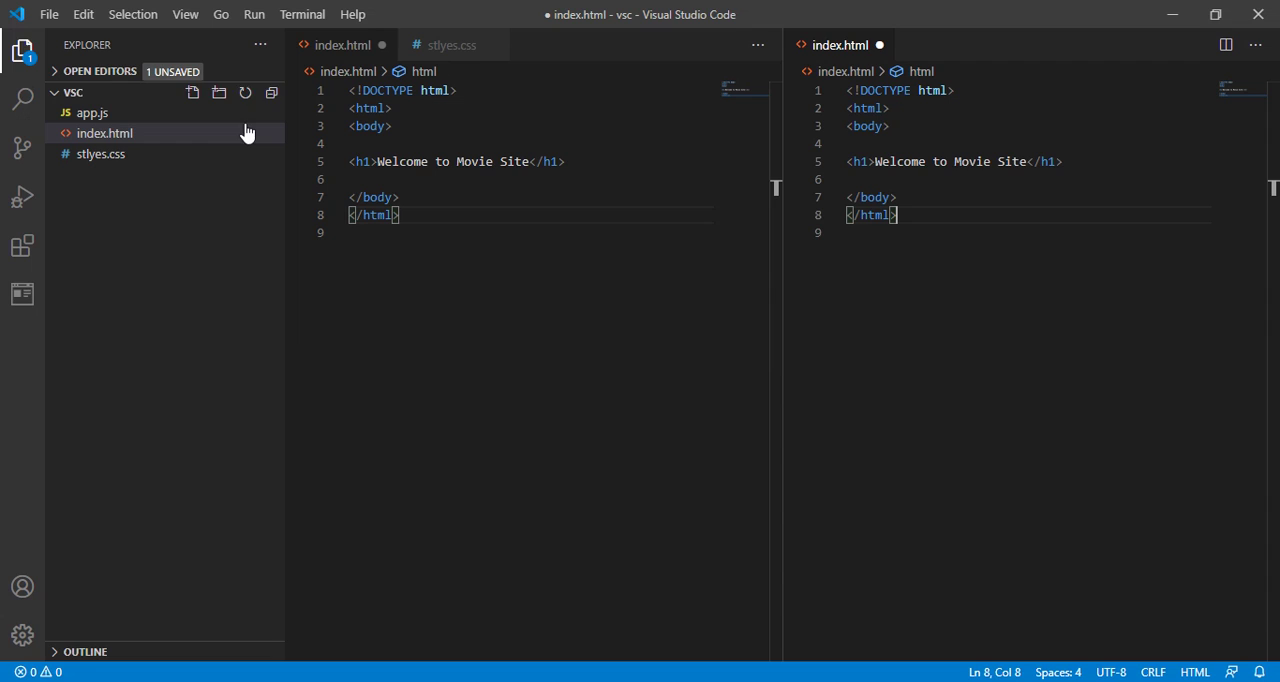
Open, dismiss and reopen the More Actions menu for the open editors
{"action": "left_click", "coordinate": [1256, 45]}
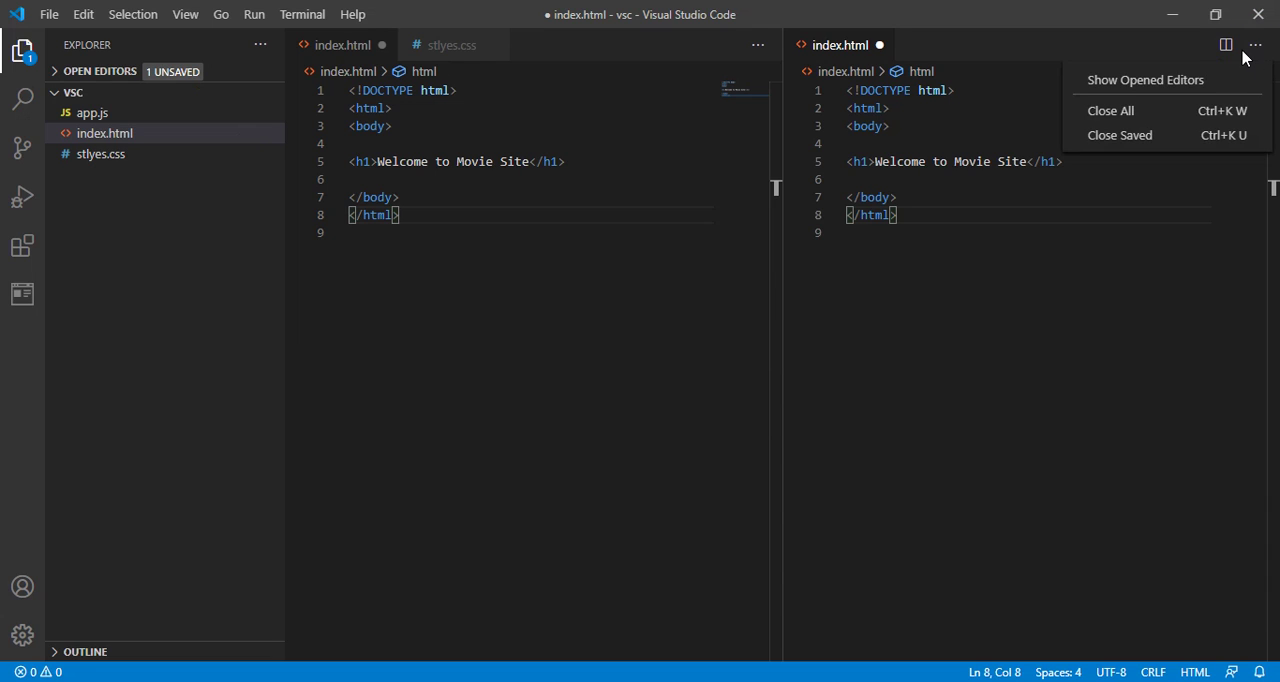
{"action": "left_click", "coordinate": [1228, 56]}
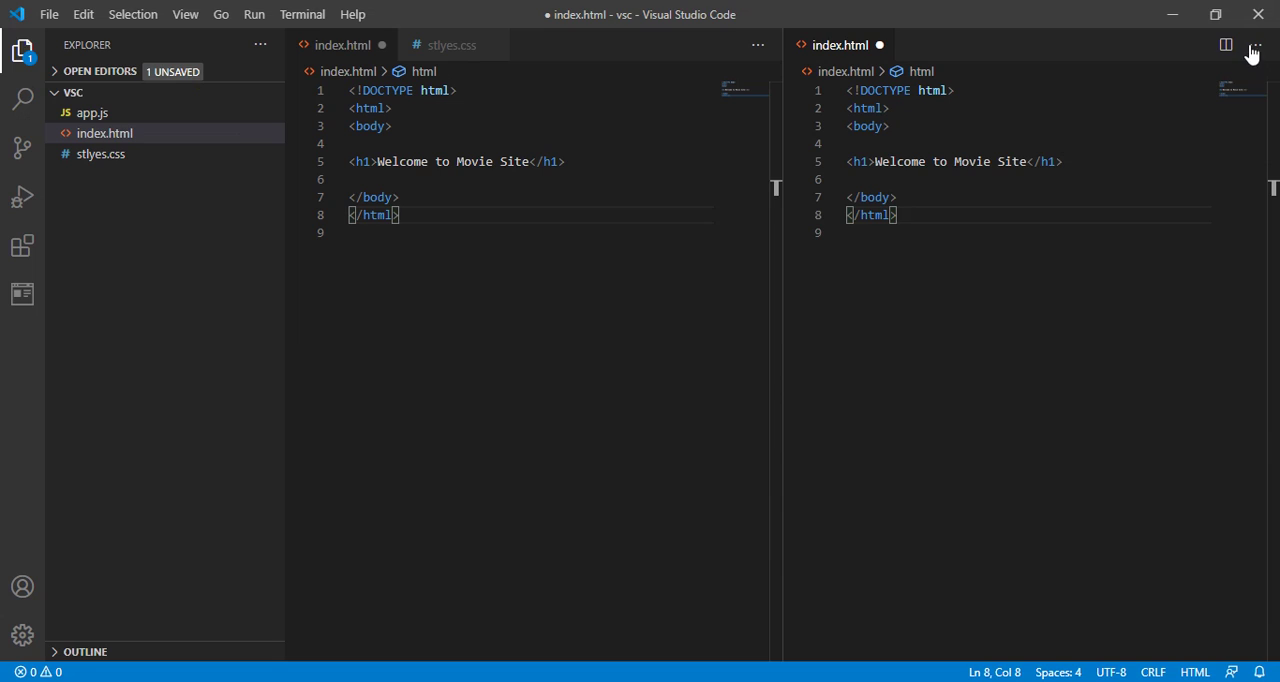
{"action": "left_click", "coordinate": [1257, 45]}
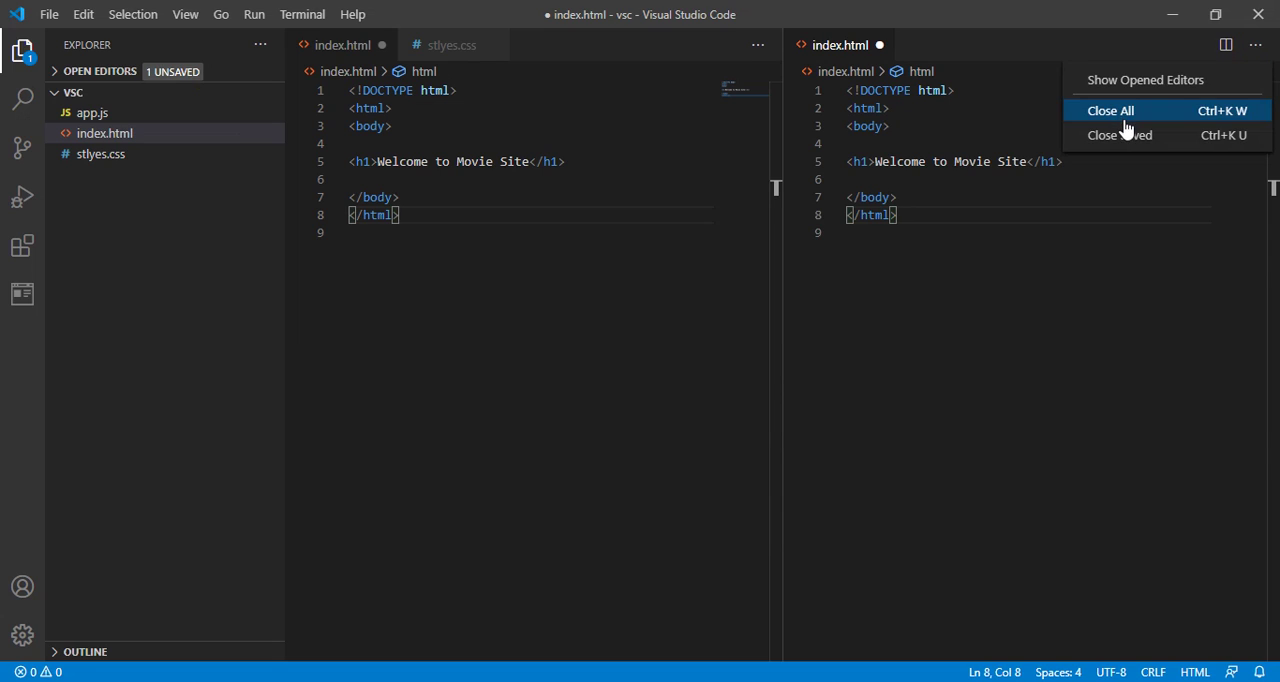